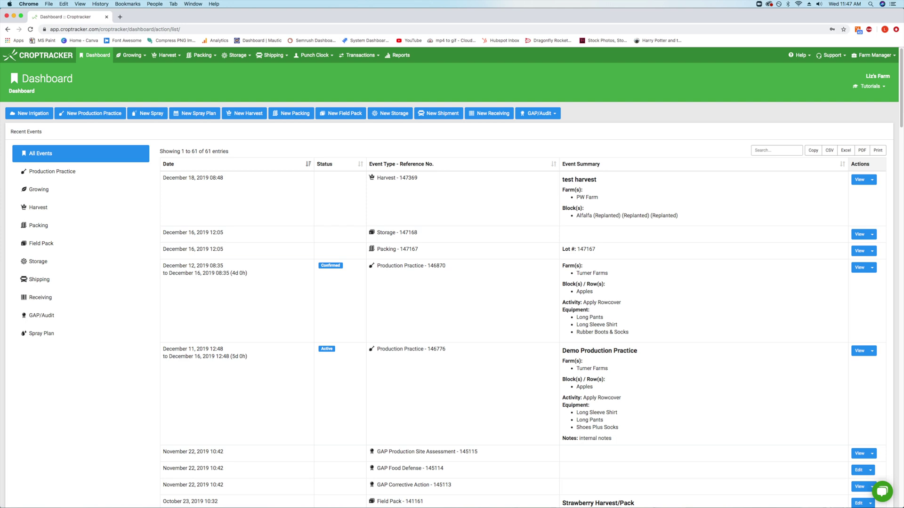
From the Dashboard's Harvest menu, choose Record Harvest to start a new harvest event
left_click(166, 55)
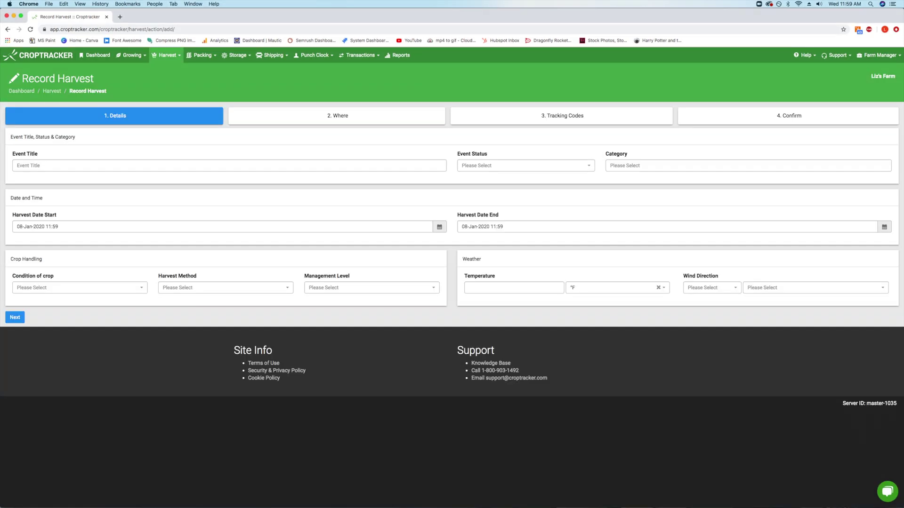
Title the event 'example harvest 1', set its status to Confirmed, and leave Category empty
left_click(141, 165)
type("example")
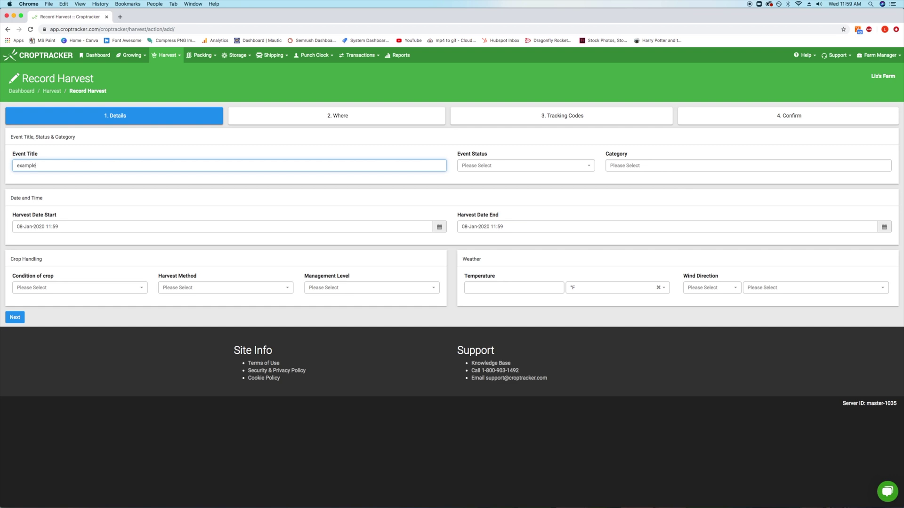
type(" harvest 1")
left_click(542, 168)
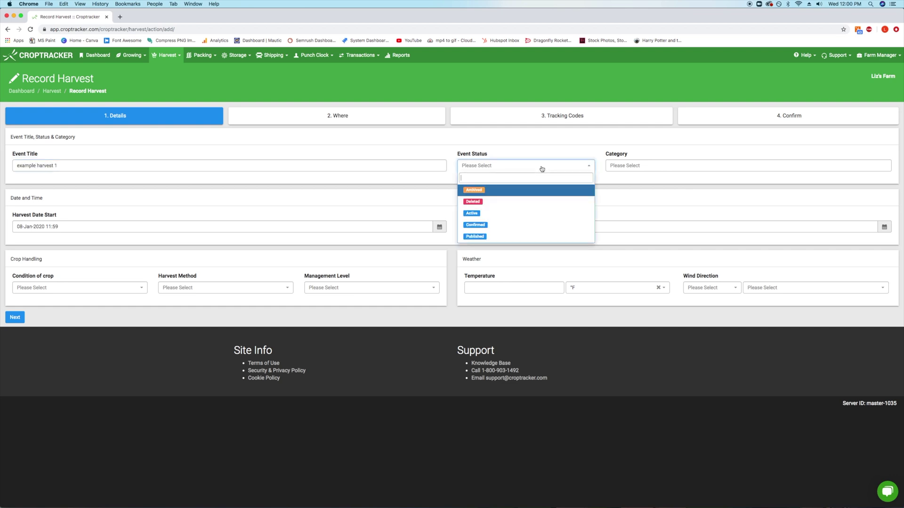
left_click(530, 216)
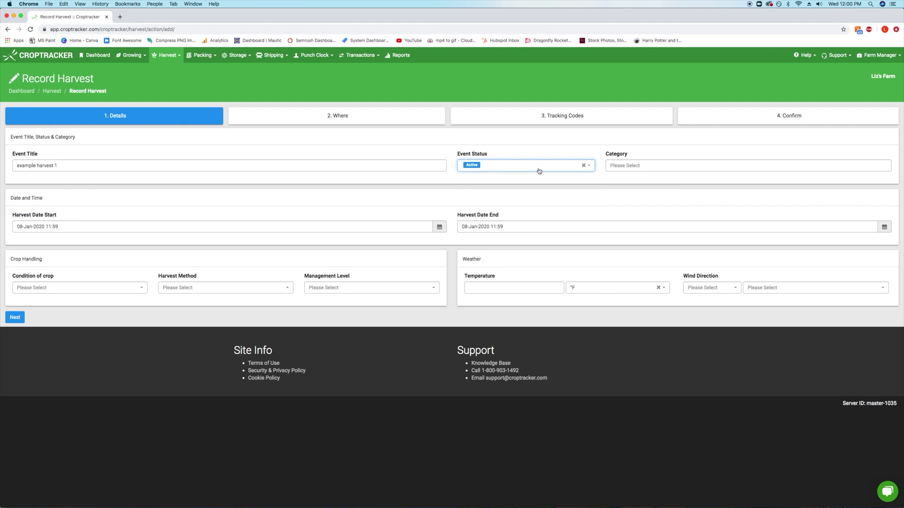
left_click(539, 171)
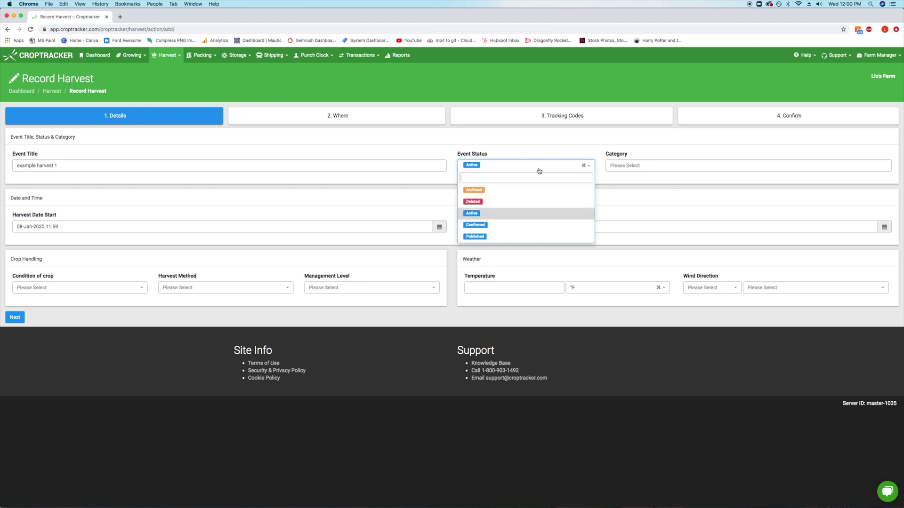
left_click(537, 226)
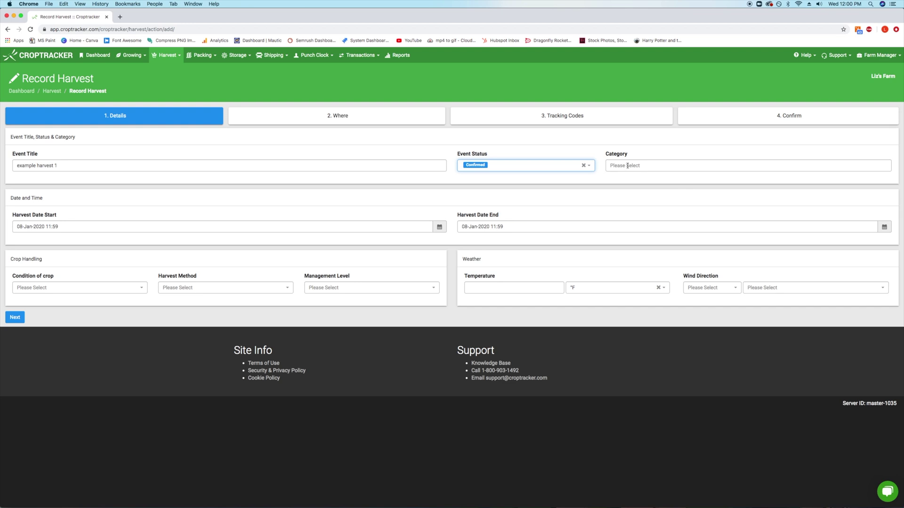
left_click(627, 165)
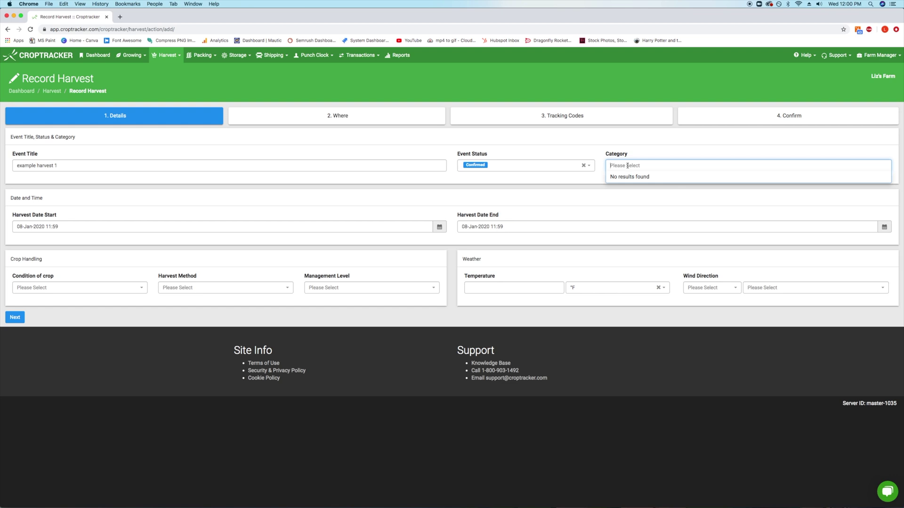
left_click(627, 166)
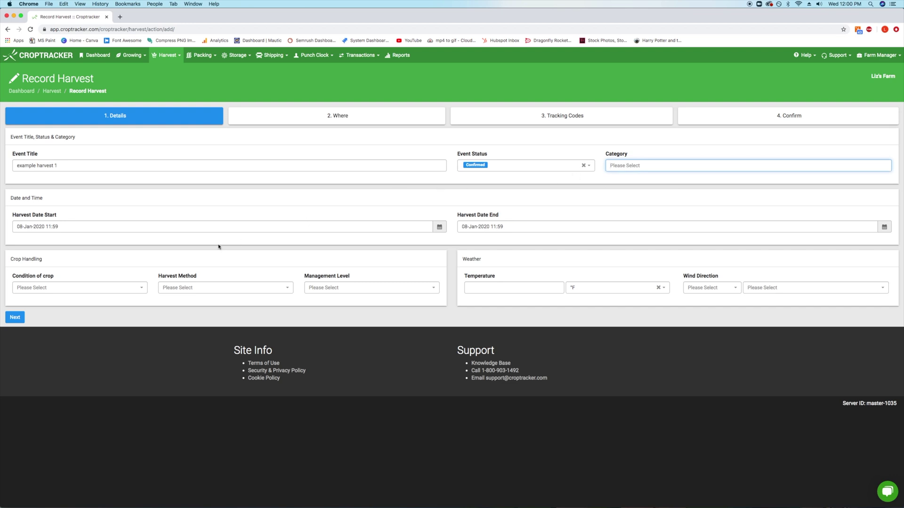
Set the harvest to start 09-Jan-2020 11:59 and end 10-Jan-2020 11:59
left_click(242, 225)
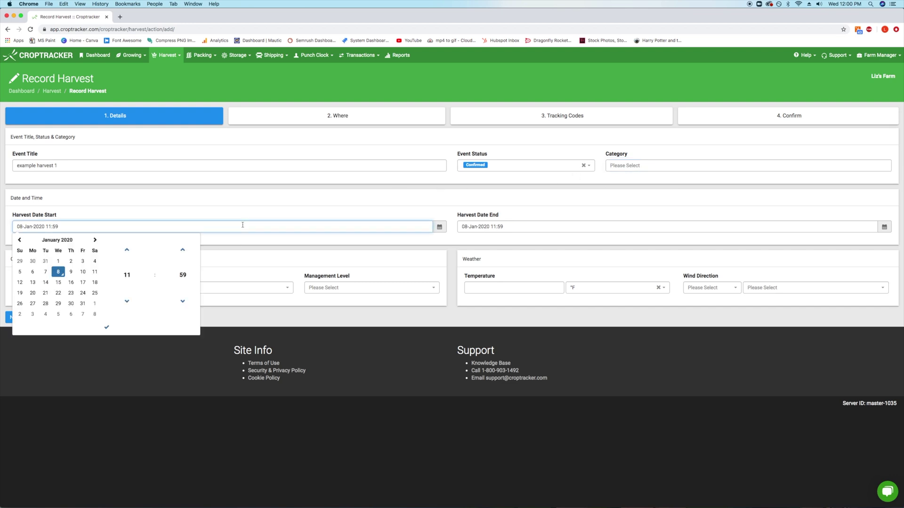
left_click(71, 271)
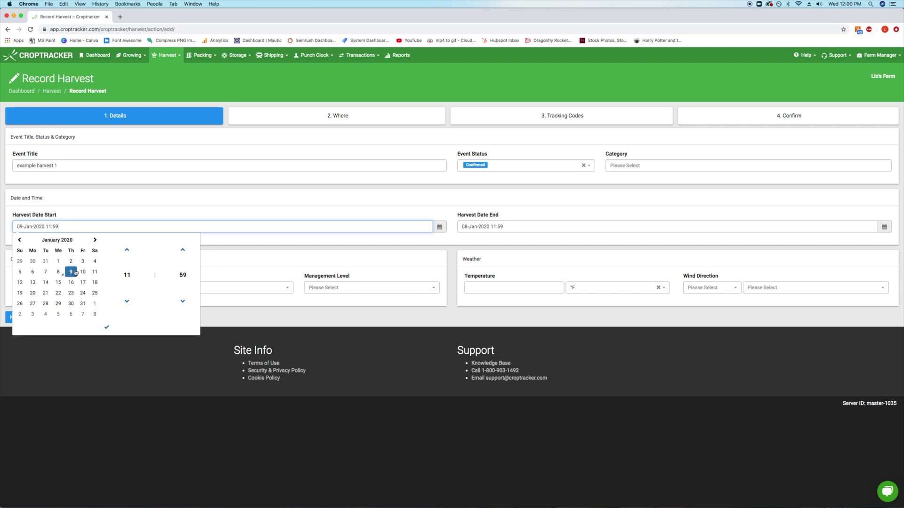
left_click(138, 210)
left_click(516, 216)
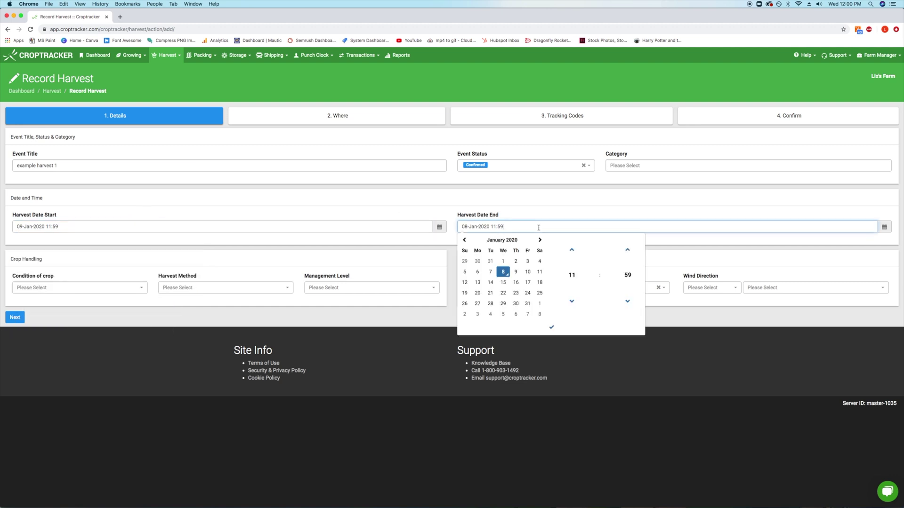
left_click(519, 207)
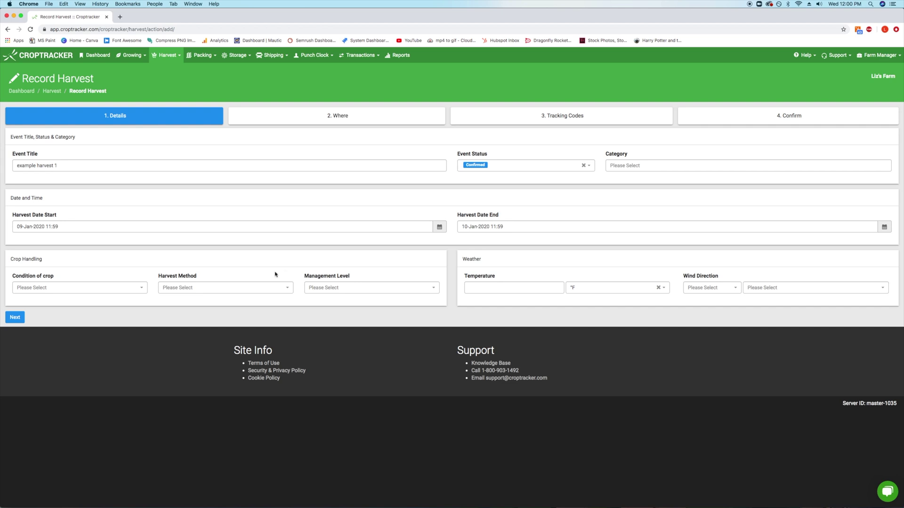
left_click(144, 290)
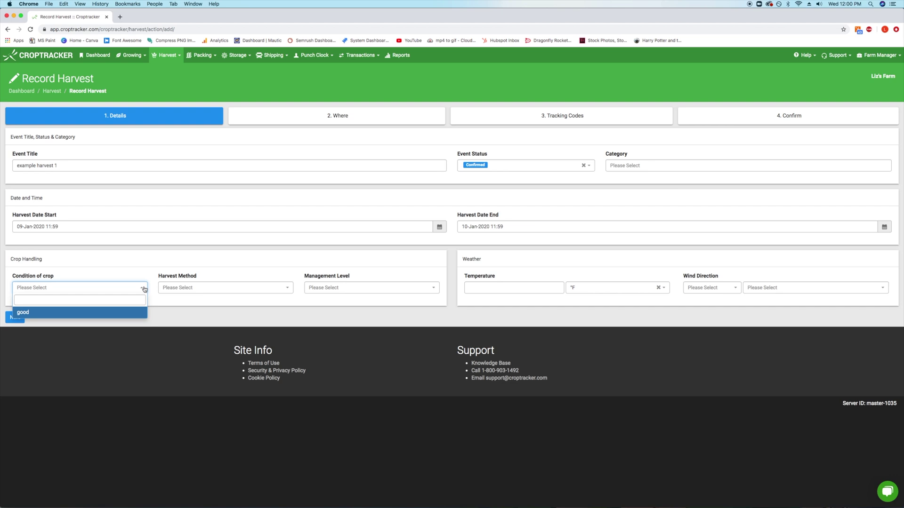
left_click(144, 289)
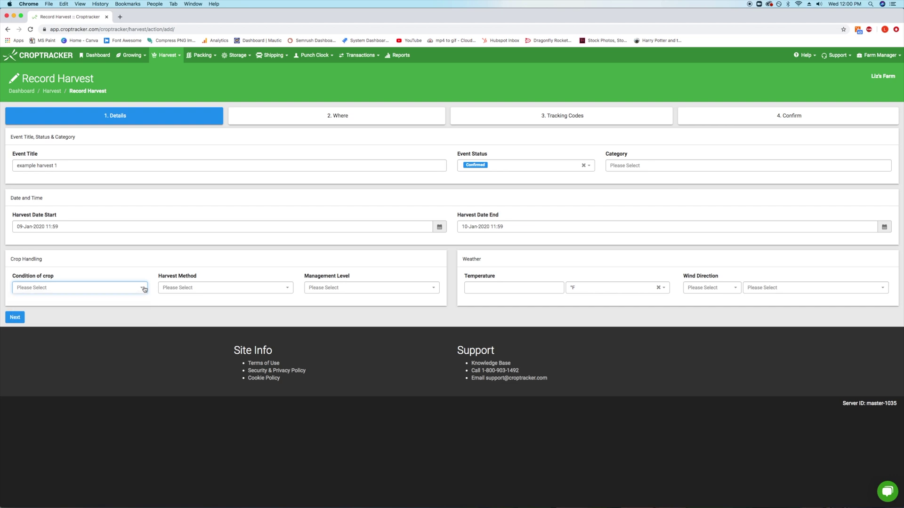
left_click(211, 292)
left_click(211, 291)
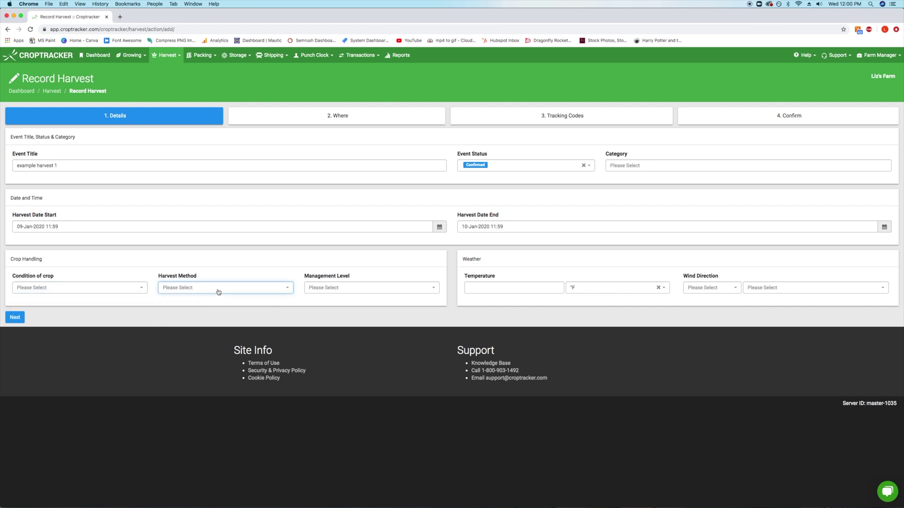
left_click(336, 292)
left_click(336, 291)
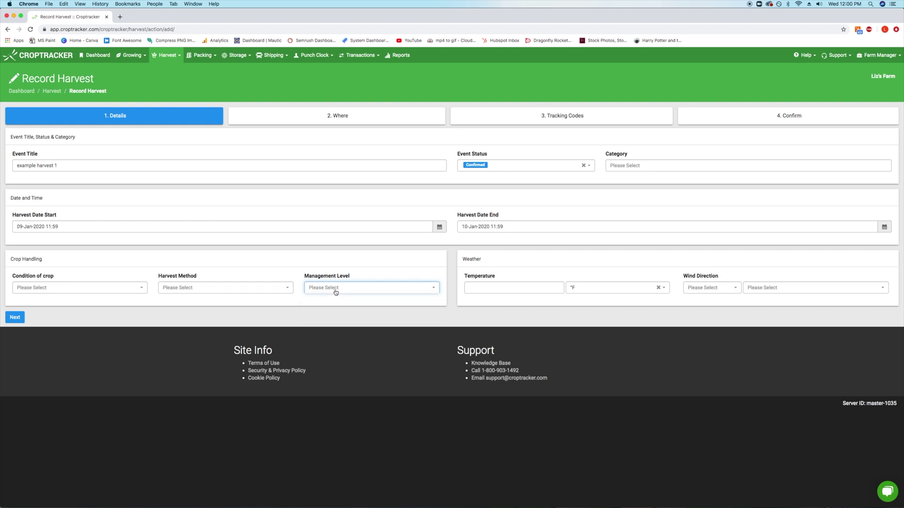
left_click(513, 290)
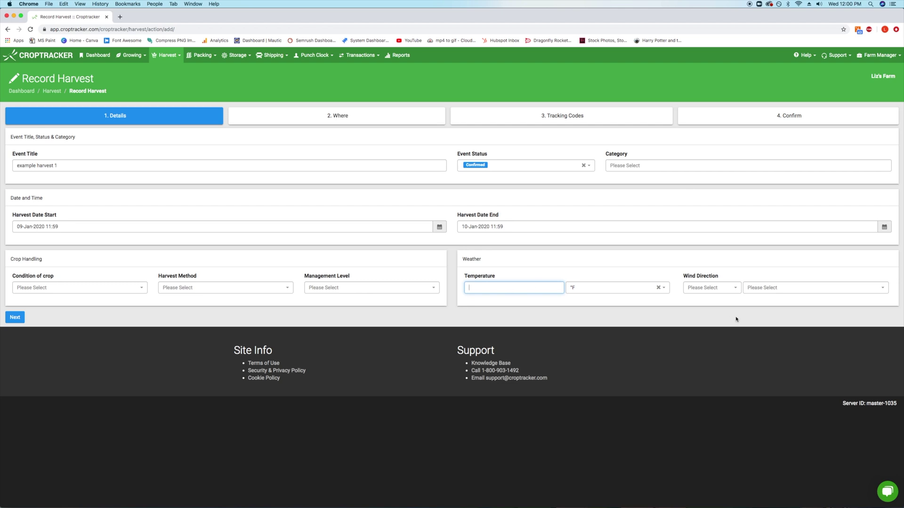
left_click(707, 288)
left_click(766, 294)
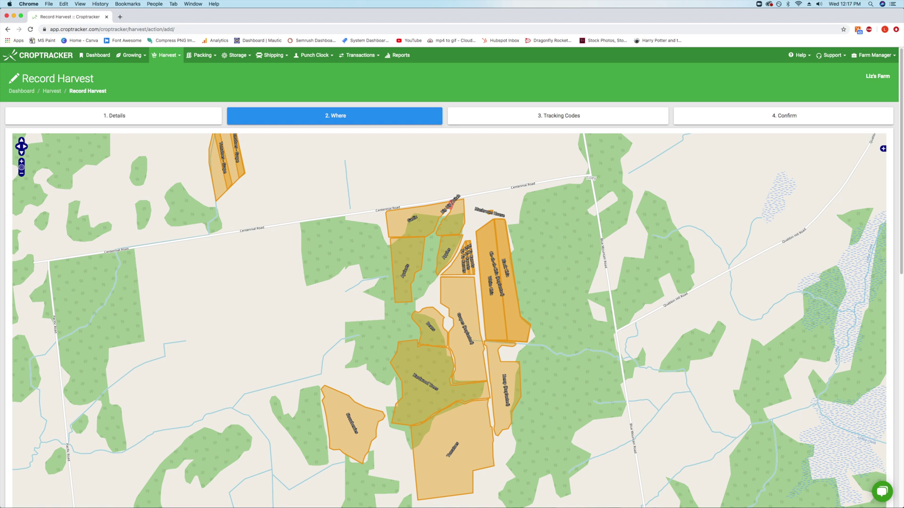
Tick Tomatoes in the Select Area(s) list as the harvested area
scroll(488, 255, "down", 5)
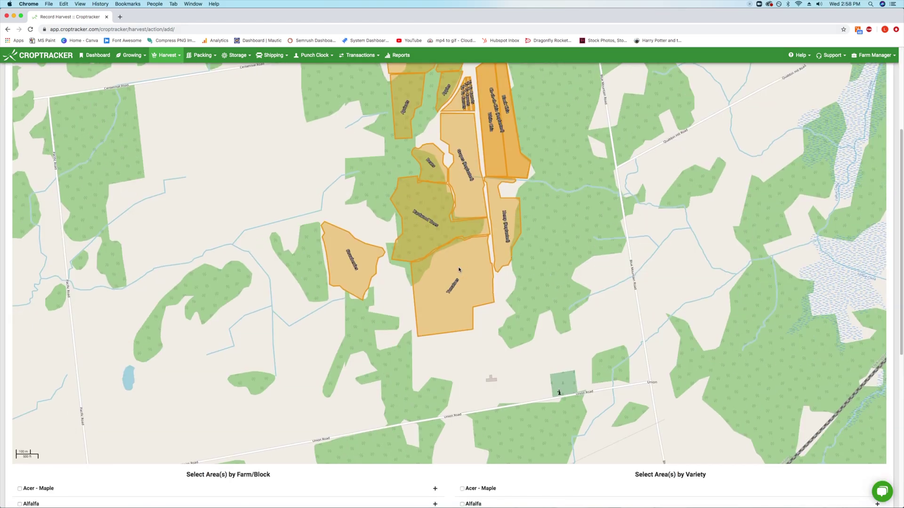
left_click(459, 270)
left_click(459, 270)
scroll(458, 283, "down", 5)
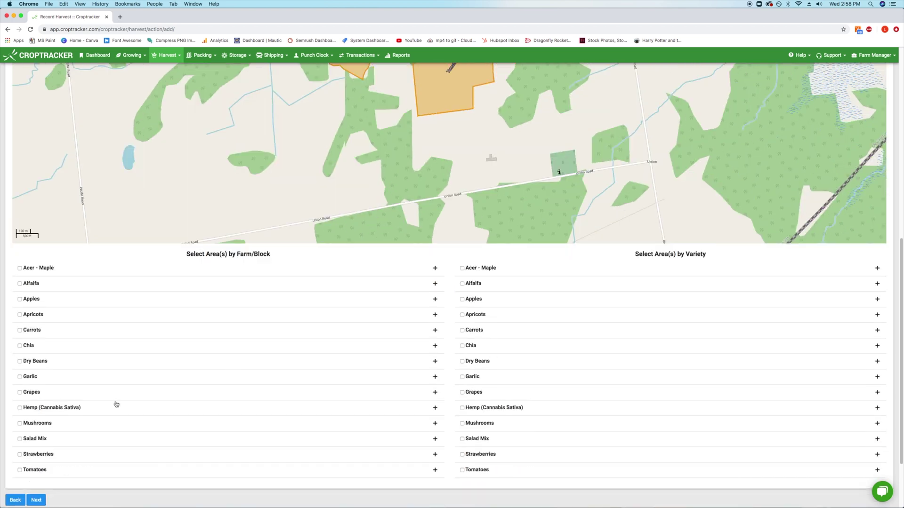
left_click(92, 471)
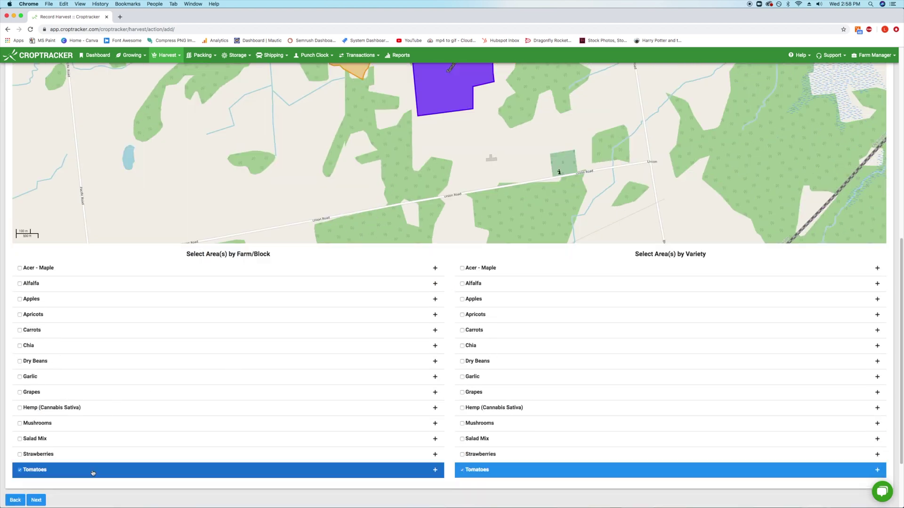
scroll(92, 473, "down", 3)
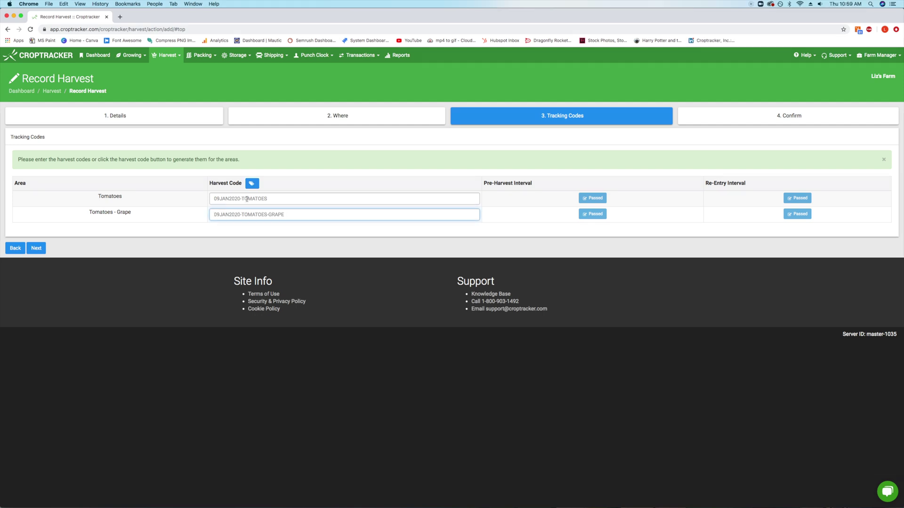
Generate harvest codes 09JAN2020-TOMATOES and 09JAN2020-TOMATOES-GRAPE, then continue to the Confirm step
left_click(246, 199)
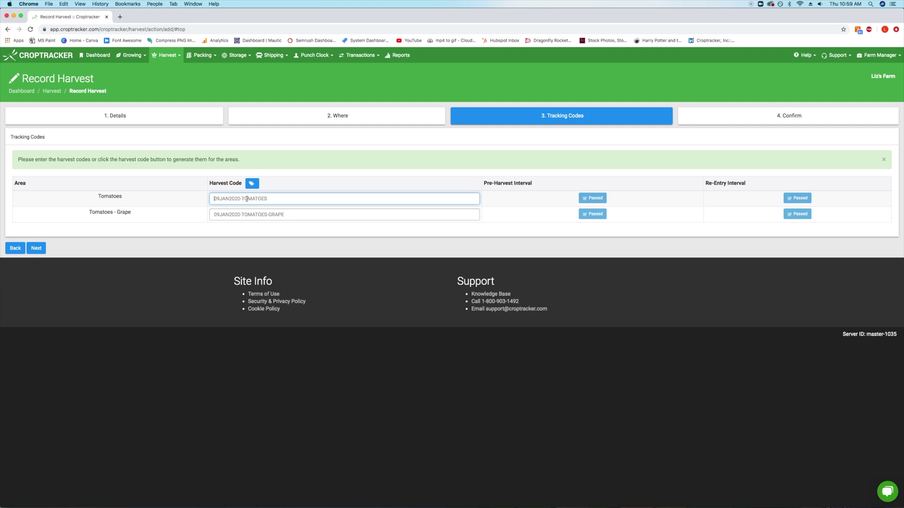
left_click(288, 186)
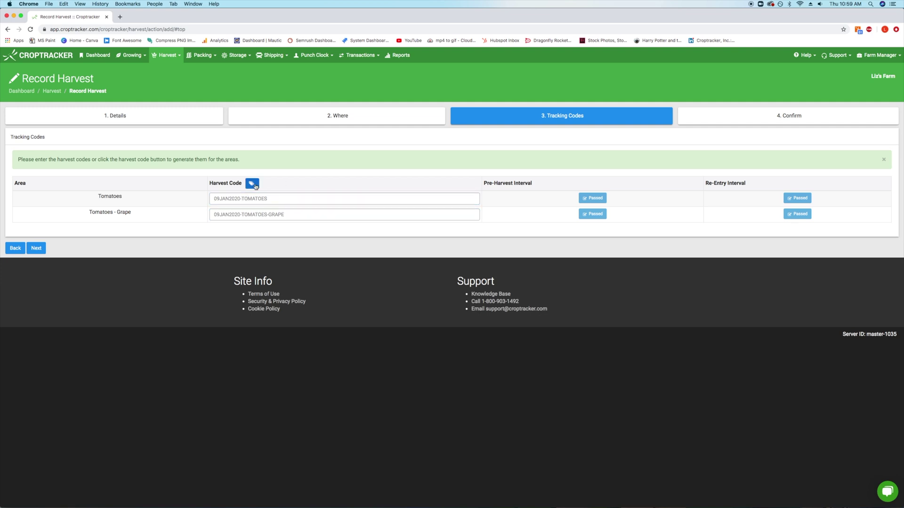
left_click(254, 185)
left_click_drag(267, 199, 212, 200)
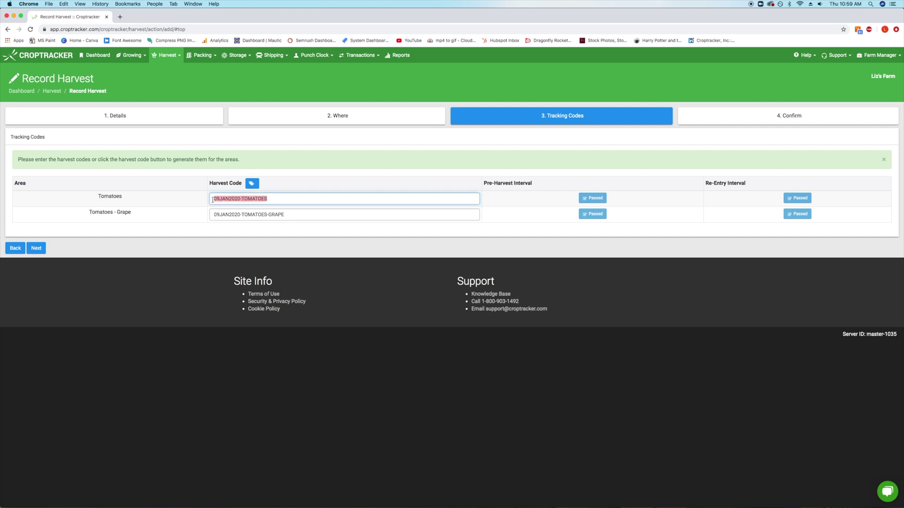
left_click(261, 214)
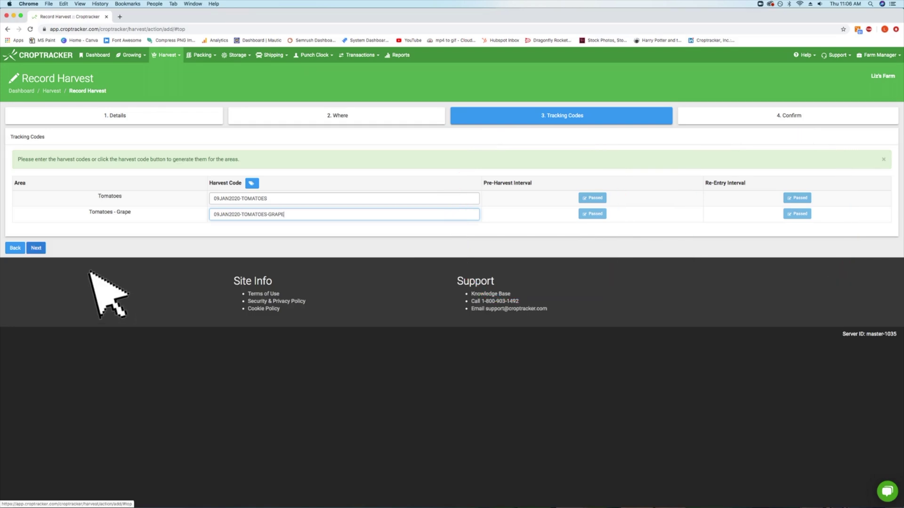
left_click(35, 248)
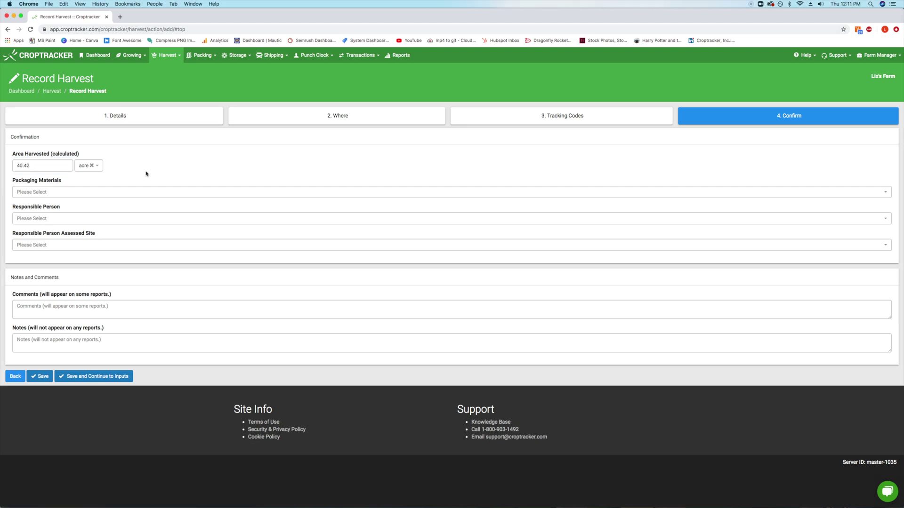
Set packaging material to Bin, pick the responsible person, and mark the site as assessed
left_click(114, 195)
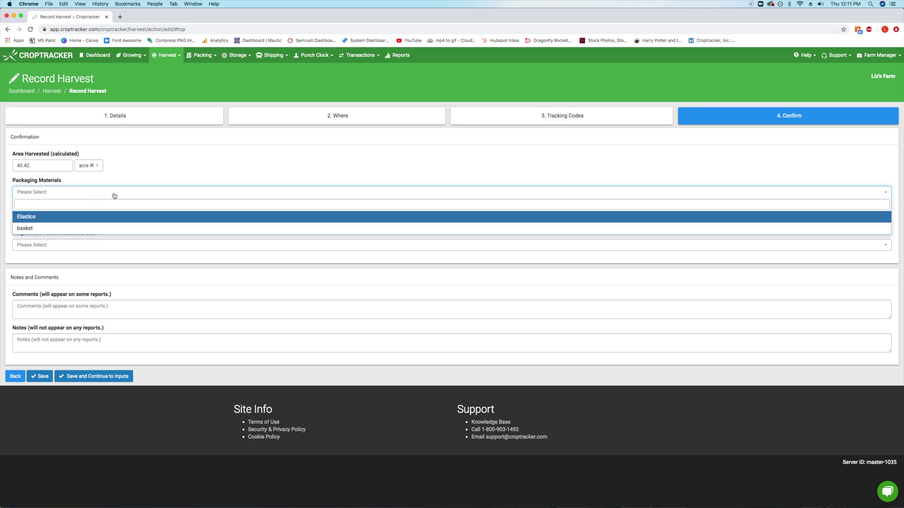
type("Bin")
key("Return")
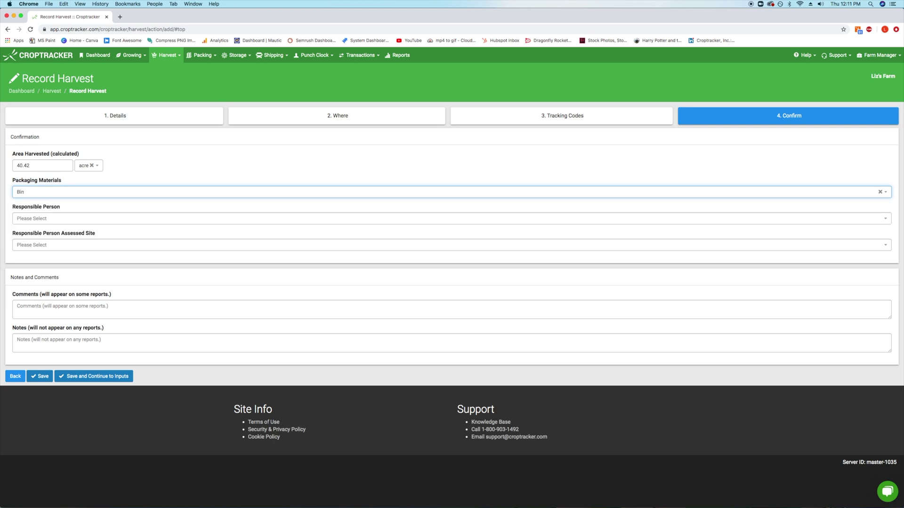
left_click(112, 195)
left_click(112, 196)
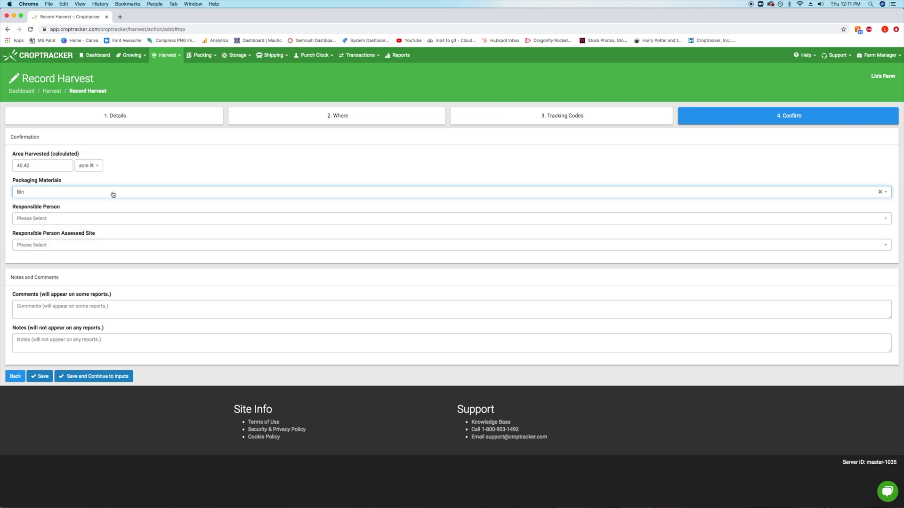
left_click(112, 224)
left_click(111, 234)
left_click(111, 245)
left_click(115, 276)
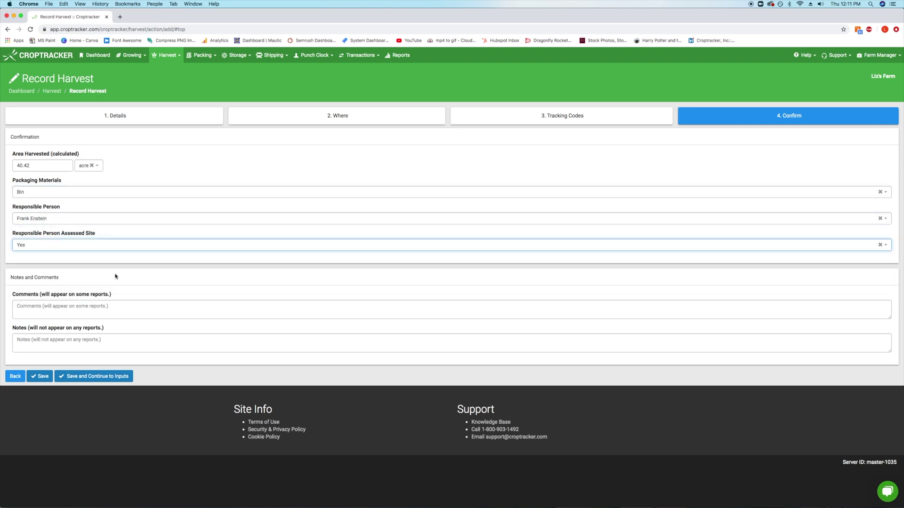
Add the comment 'in reports' and note 'not in reports', then save and continue to inputs
left_click(115, 307)
type("in reports")
left_click(103, 342)
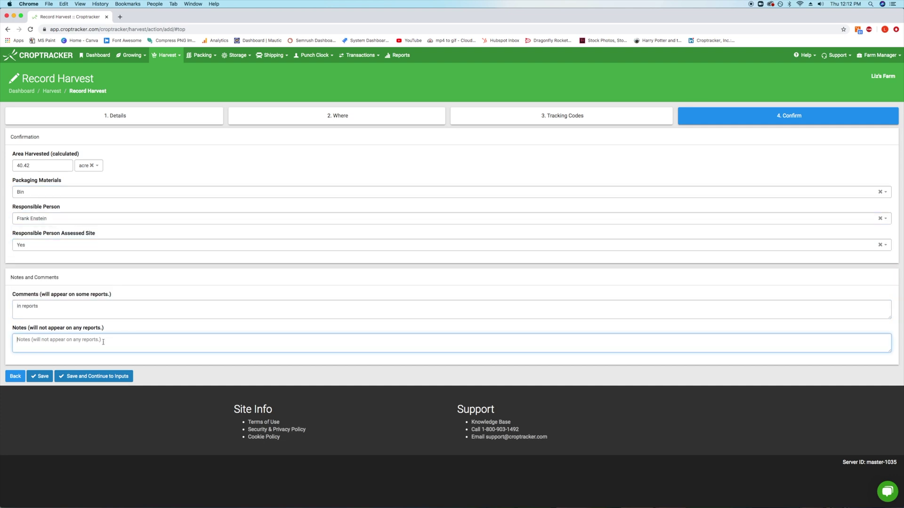
type("not in reports")
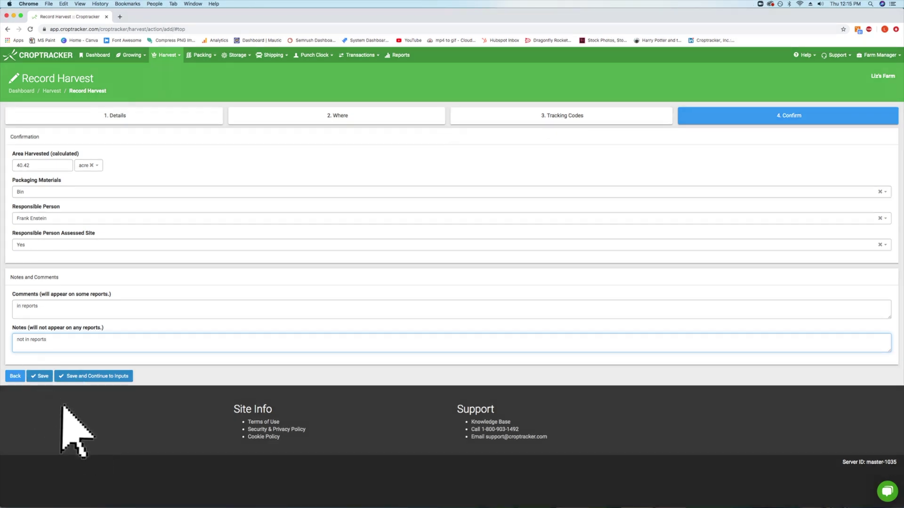
left_click(33, 378)
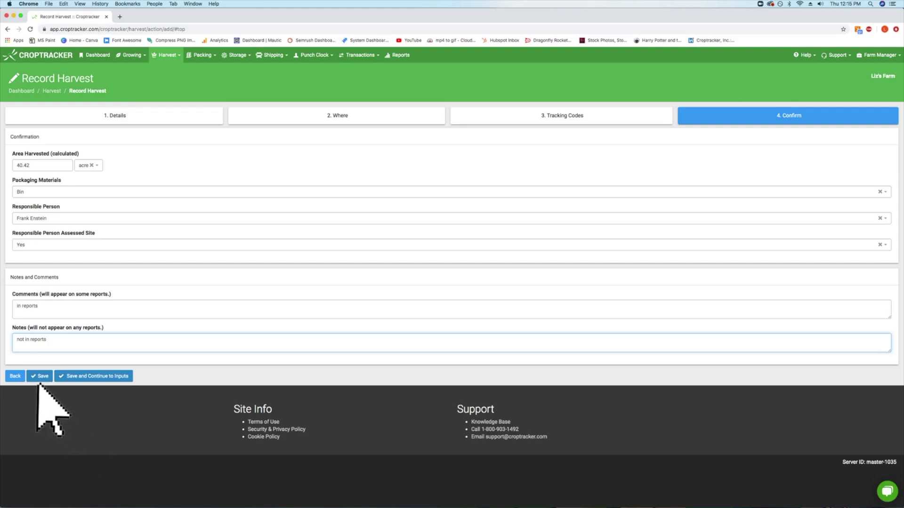
left_click(38, 380)
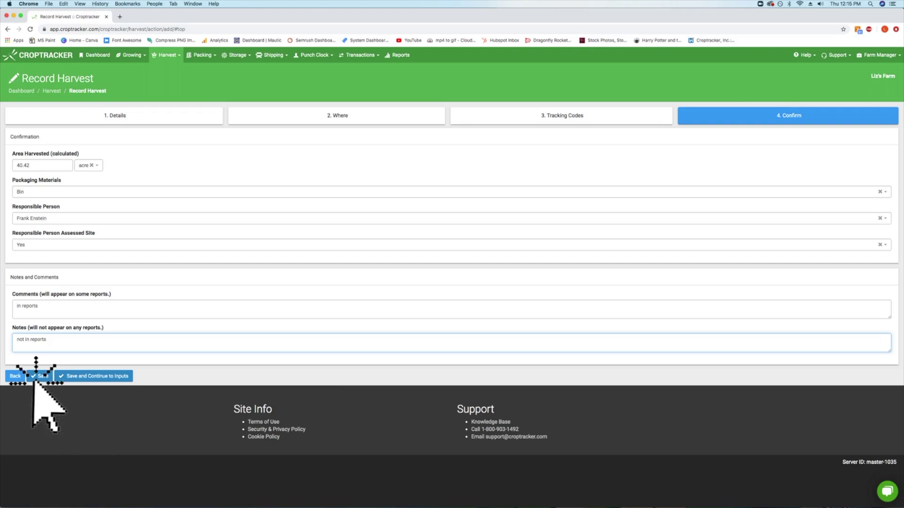
left_click(109, 378)
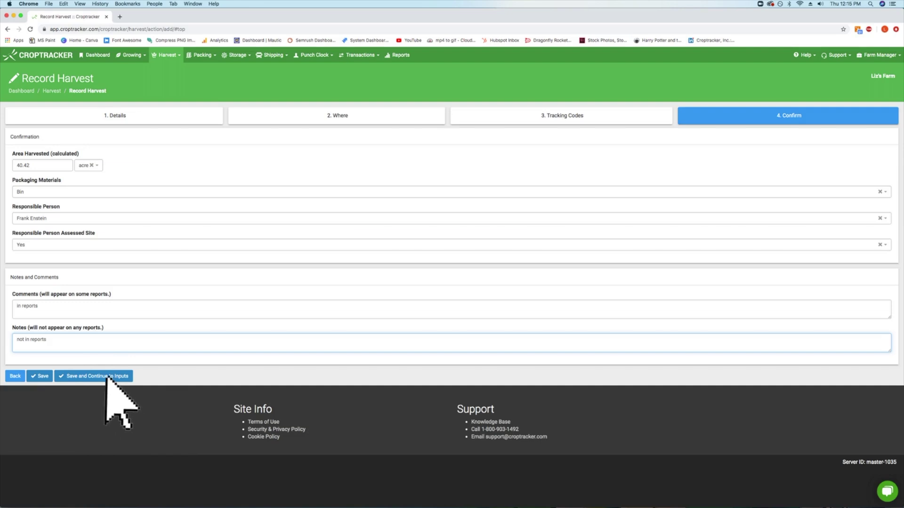
left_click(109, 378)
left_click(108, 377)
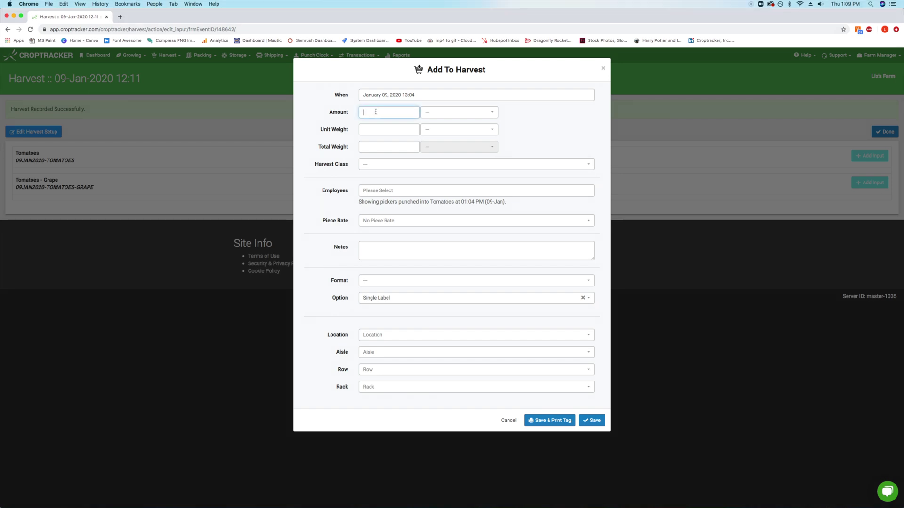
Enter the Tomatoes input as 100 bins at 10 kg each, totalling 1000 kg
type("100")
left_click(437, 114)
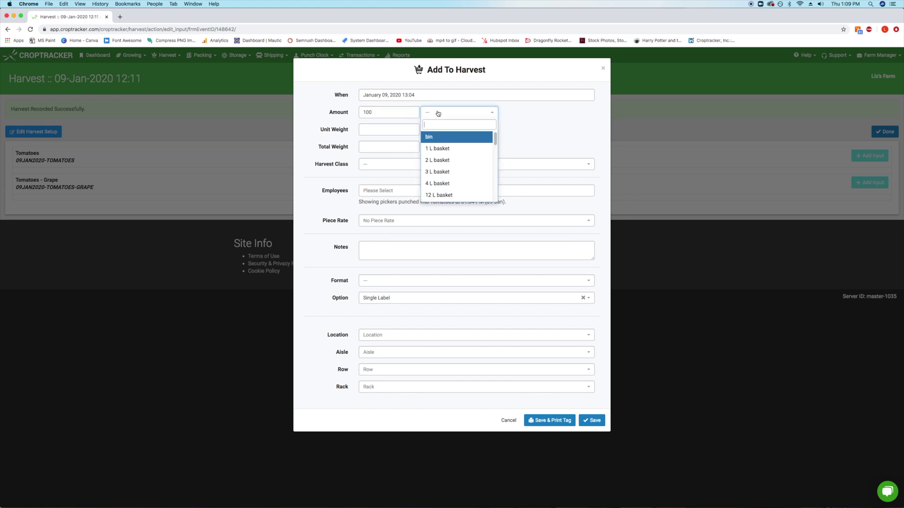
left_click(438, 139)
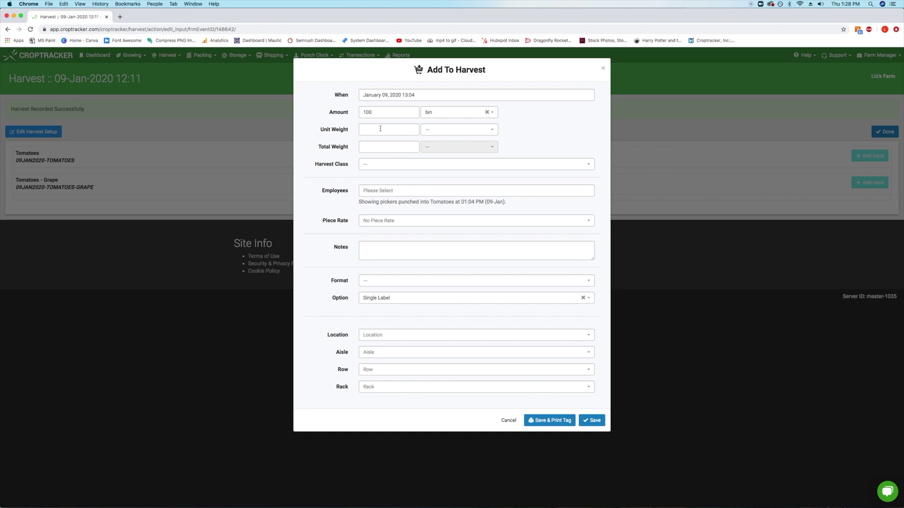
left_click(373, 129)
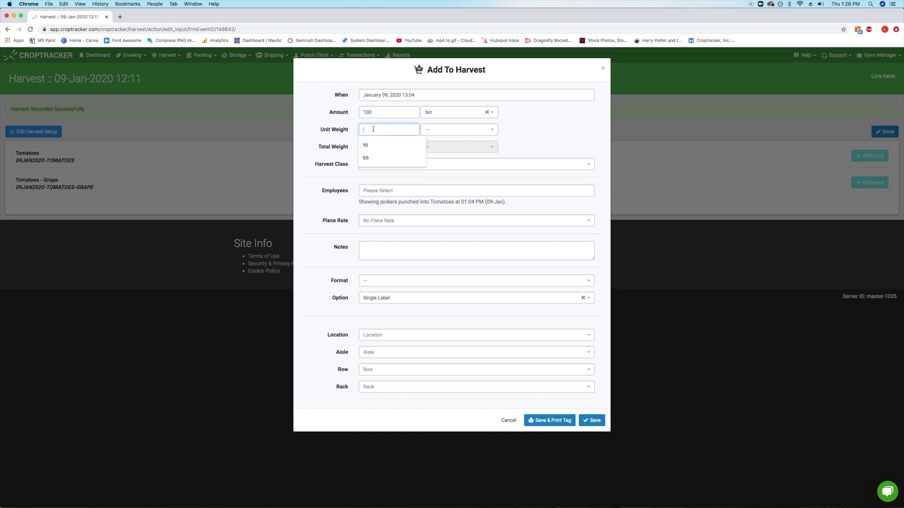
left_click(371, 145)
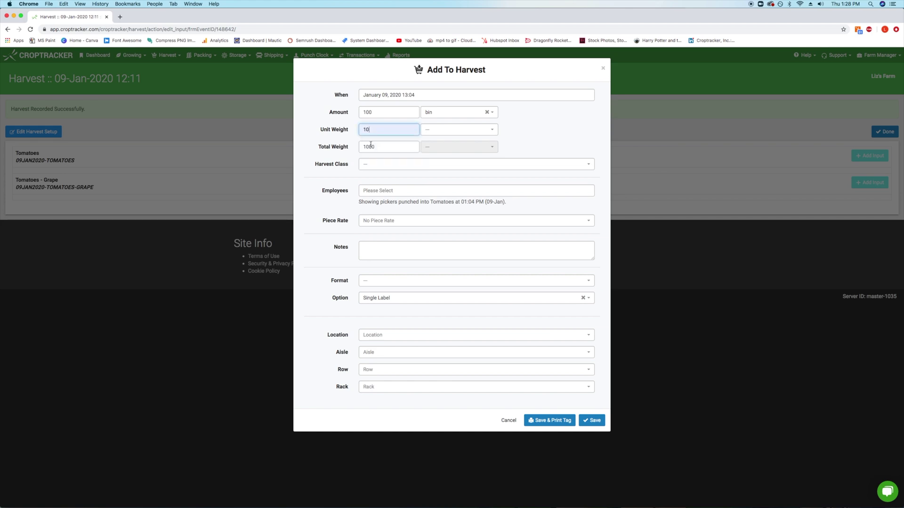
left_click(442, 130)
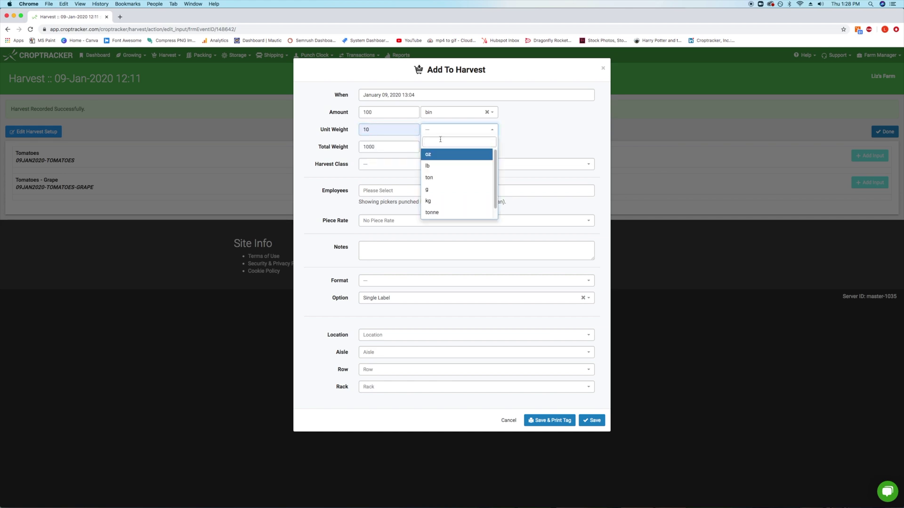
left_click(452, 203)
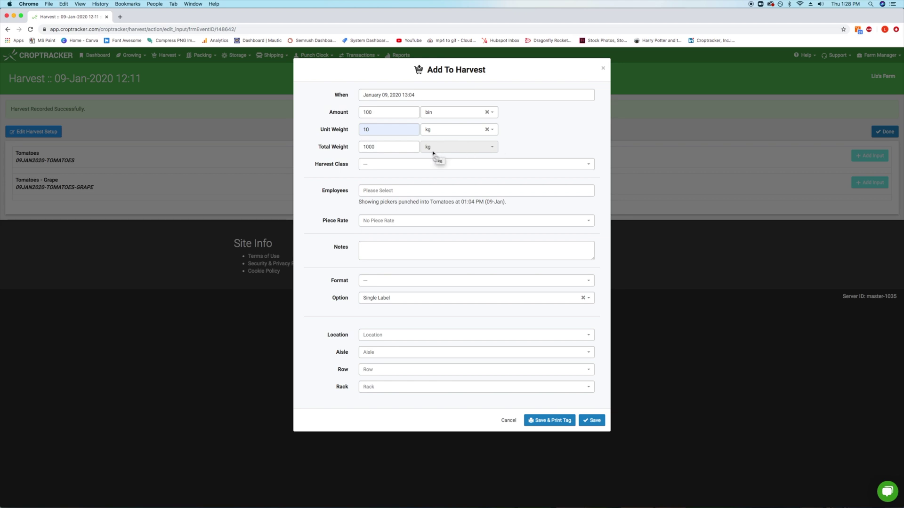
left_click(383, 148)
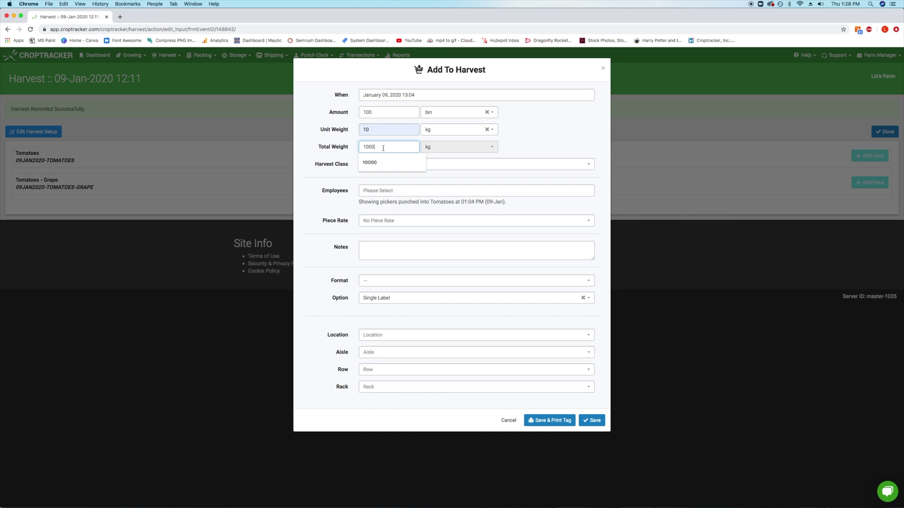
left_click(440, 164)
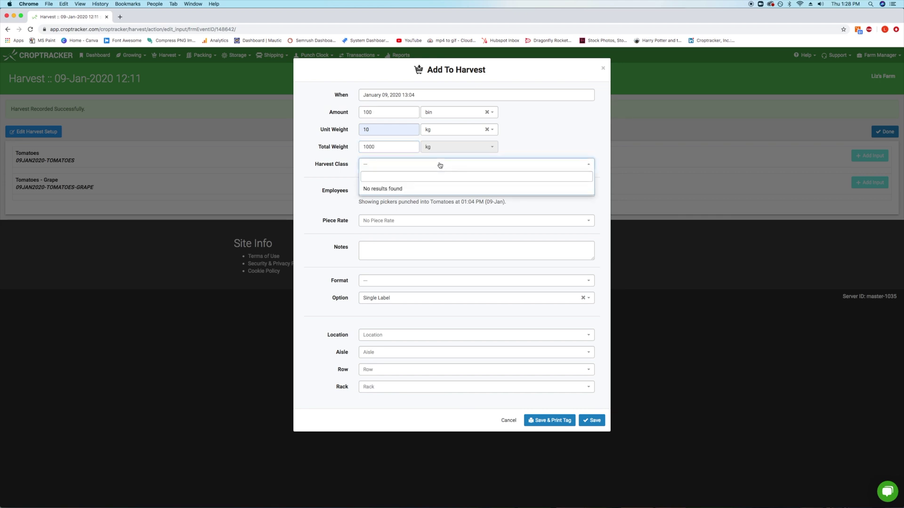
left_click(439, 165)
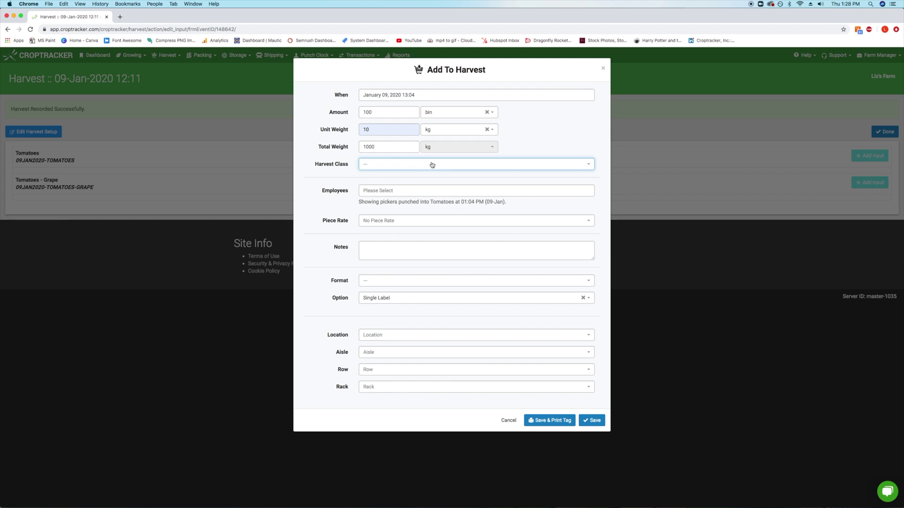
left_click(399, 192)
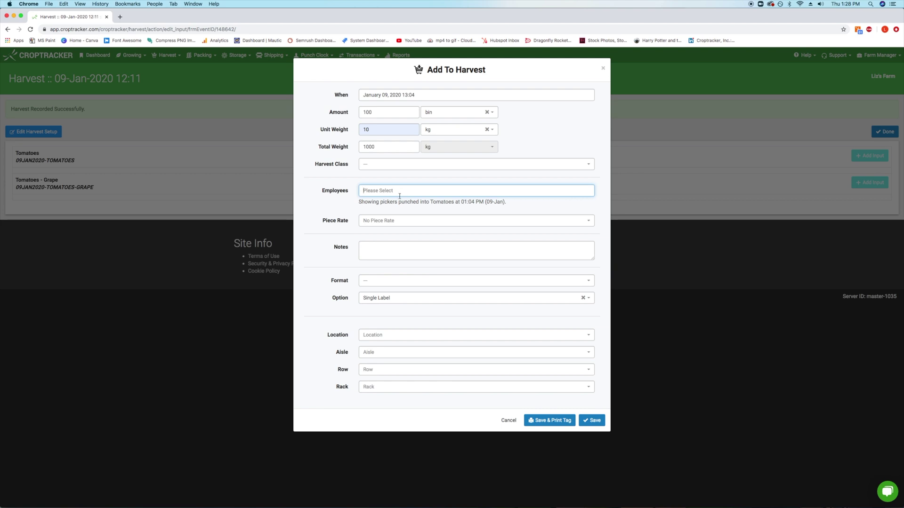
left_click(403, 221)
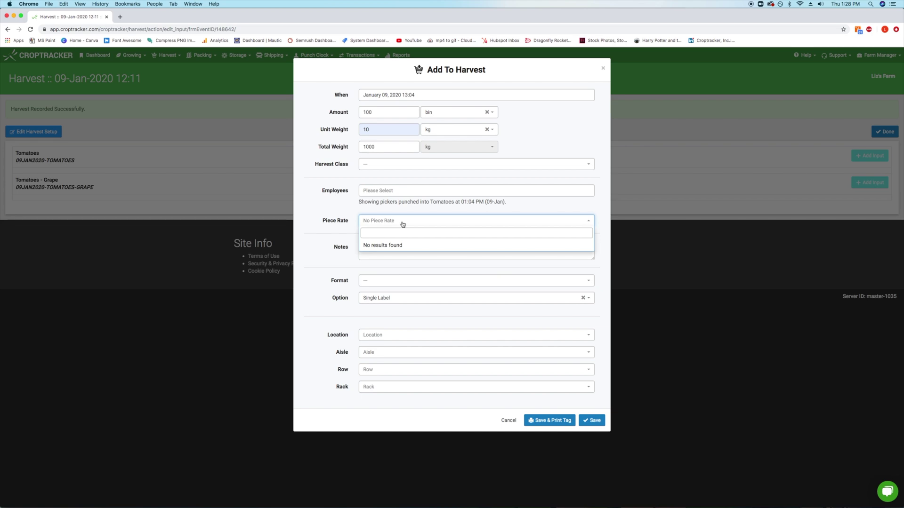
left_click(403, 222)
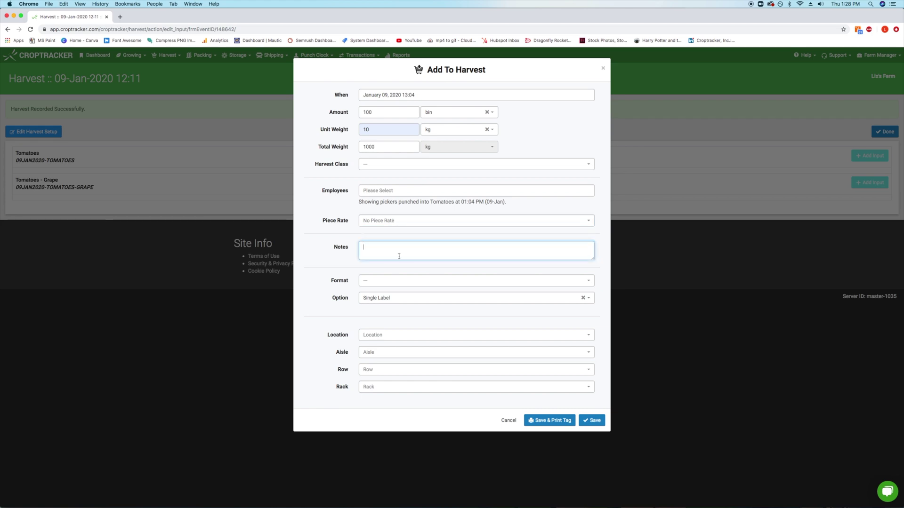
left_click(410, 283)
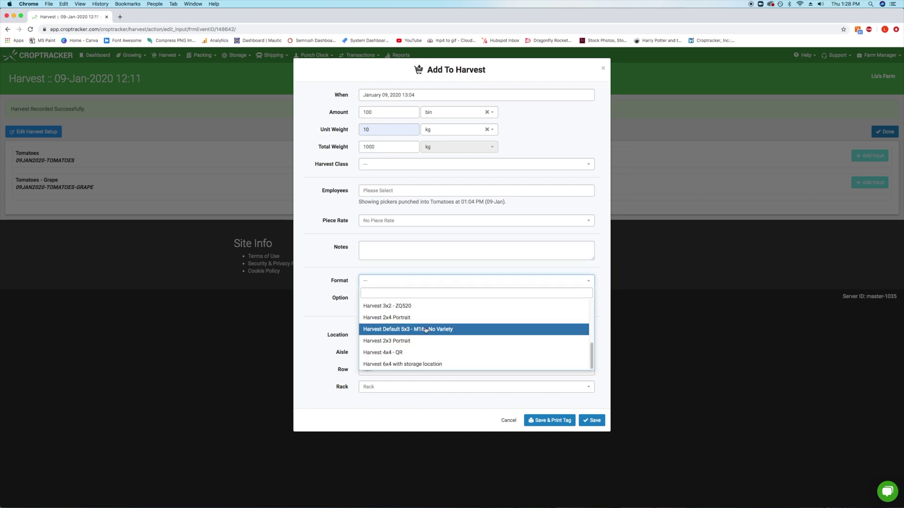
Choose the Harvest Default 5x3 - M16 tag format with Multiple Labels, one unit per label
left_click(413, 306)
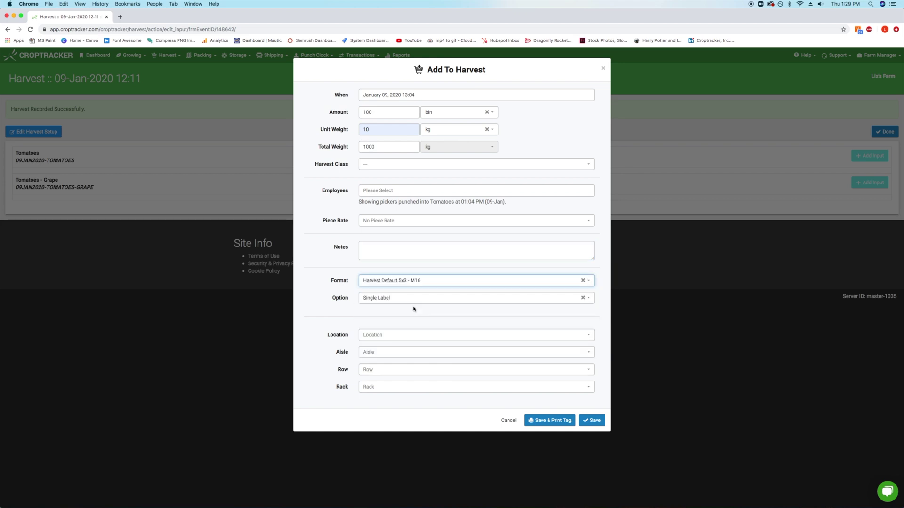
left_click(407, 301)
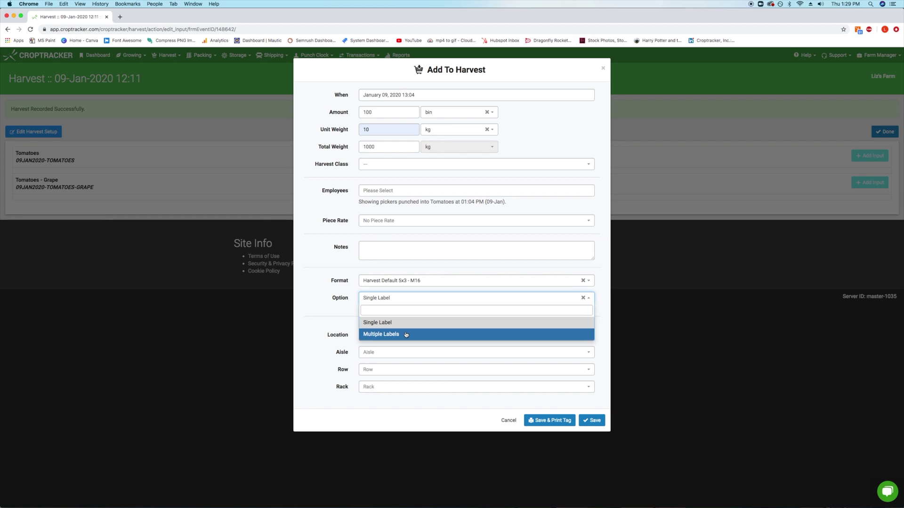
left_click(406, 334)
left_click(402, 316)
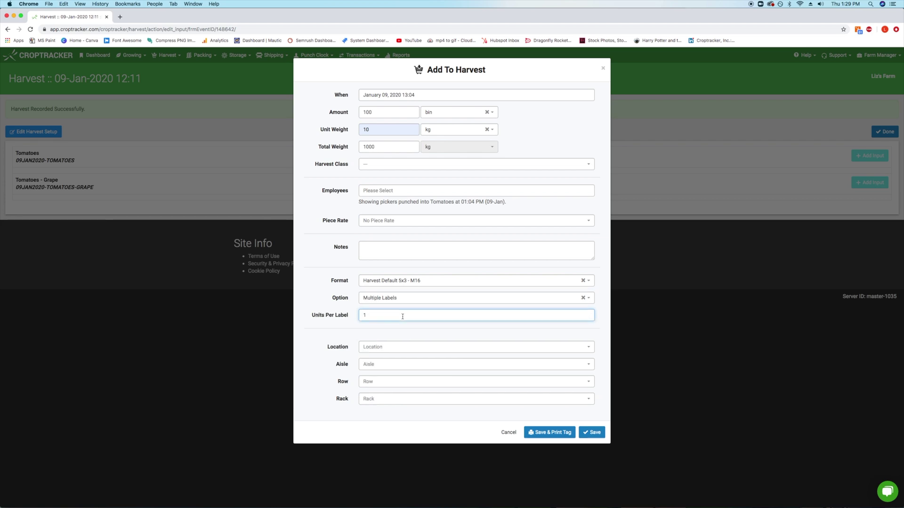
Leave storage location, aisle, row and rack blank, then save the input and print its tags
left_click(475, 349)
left_click(475, 349)
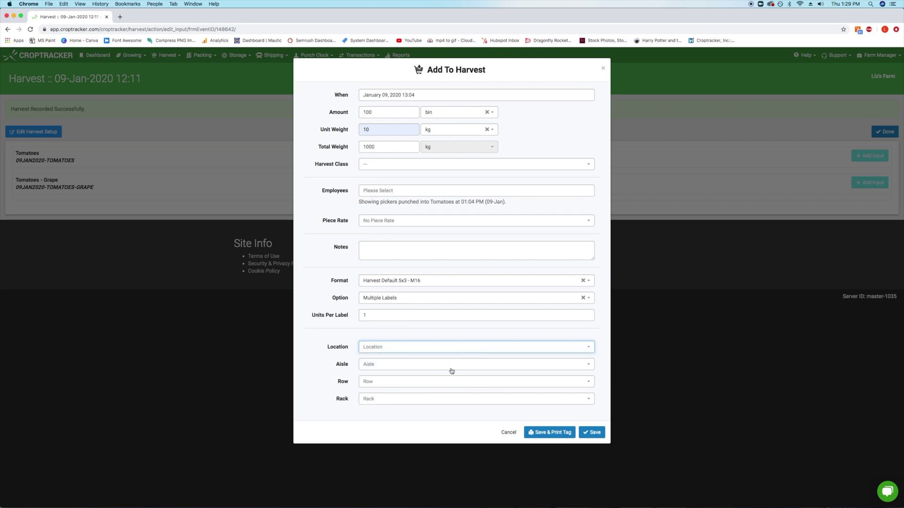
left_click(451, 370)
left_click(451, 370)
left_click(441, 387)
left_click(442, 389)
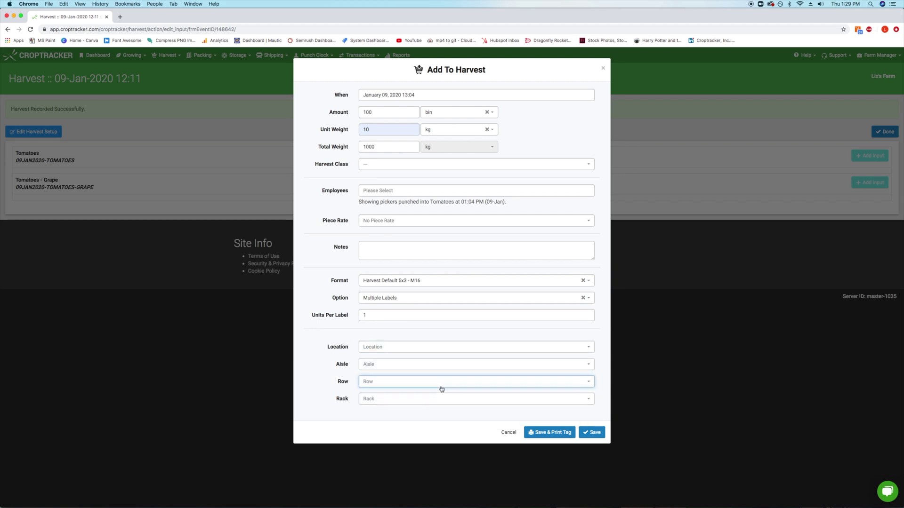
left_click(439, 405)
left_click(439, 405)
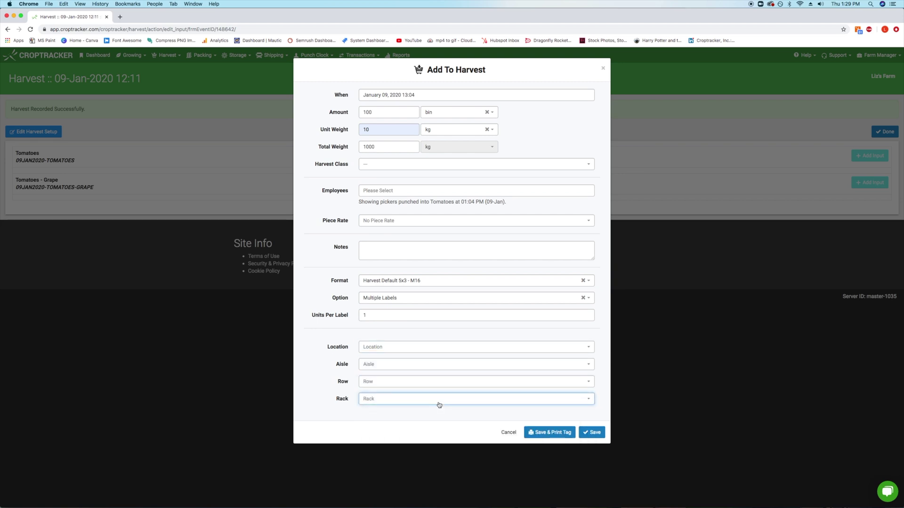
left_click(552, 434)
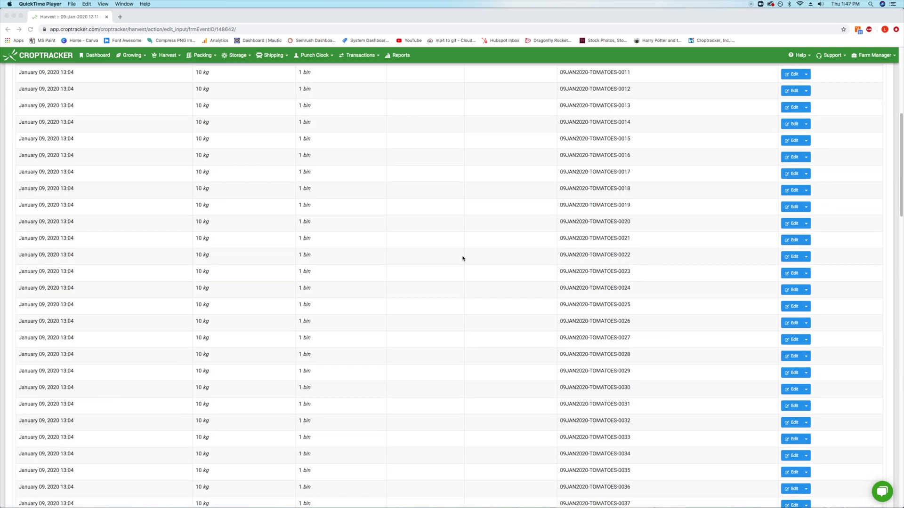
Add a 50-bin Tomatoes - Grape input at 25.1 lb, save it, and finish with Done
scroll(462, 258, "down", 10)
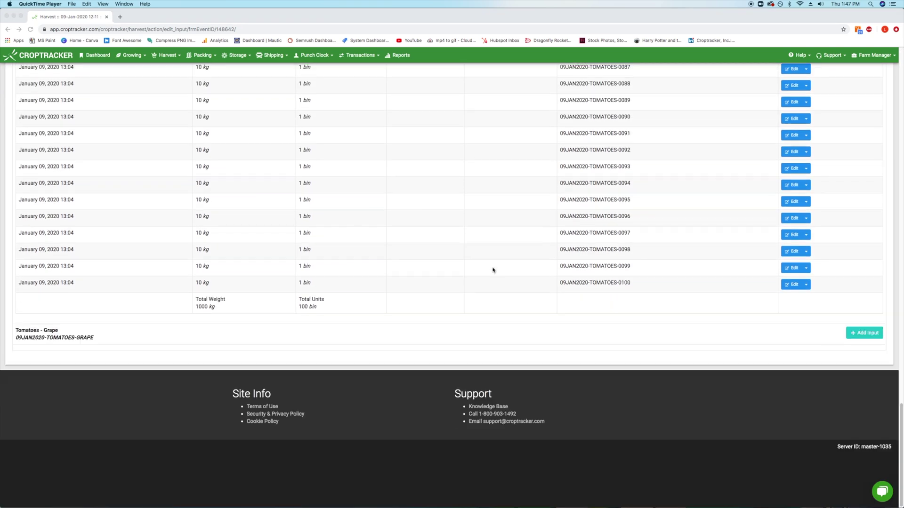
left_click(864, 333)
left_click(471, 281)
left_click(471, 305)
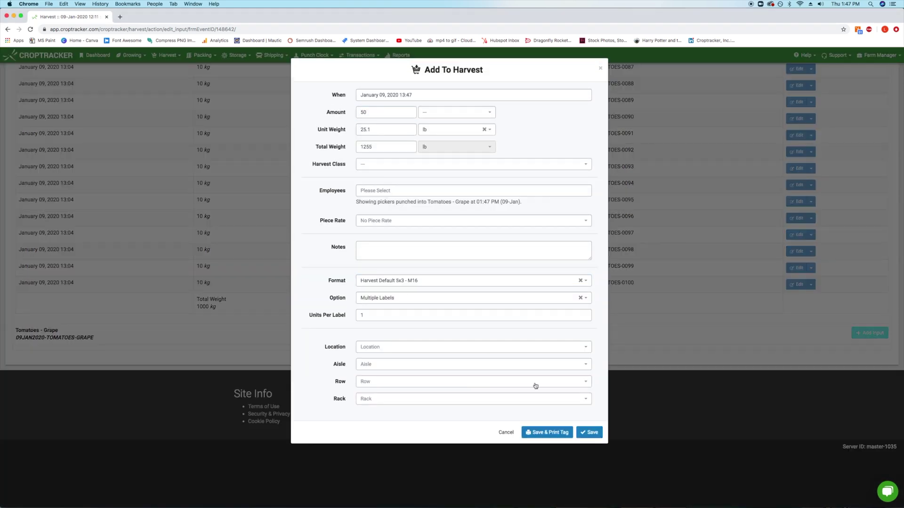
left_click(588, 432)
left_click(594, 95)
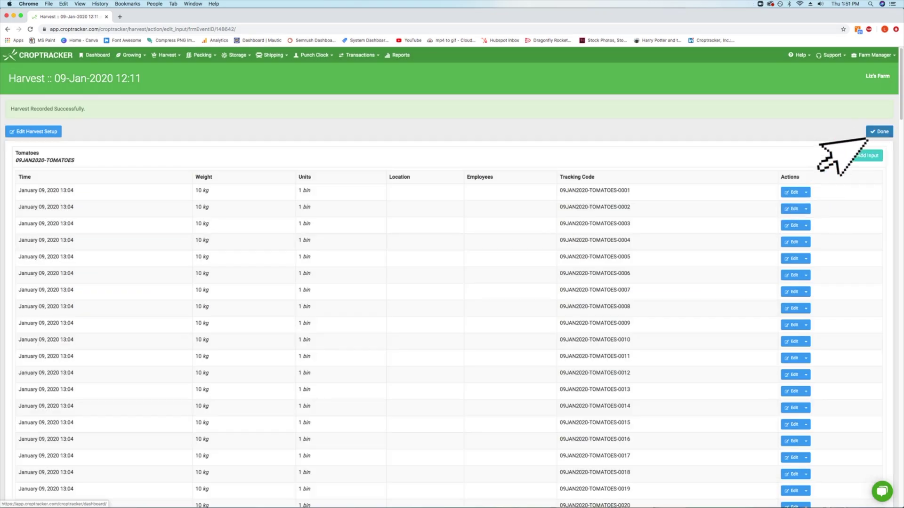
left_click(871, 134)
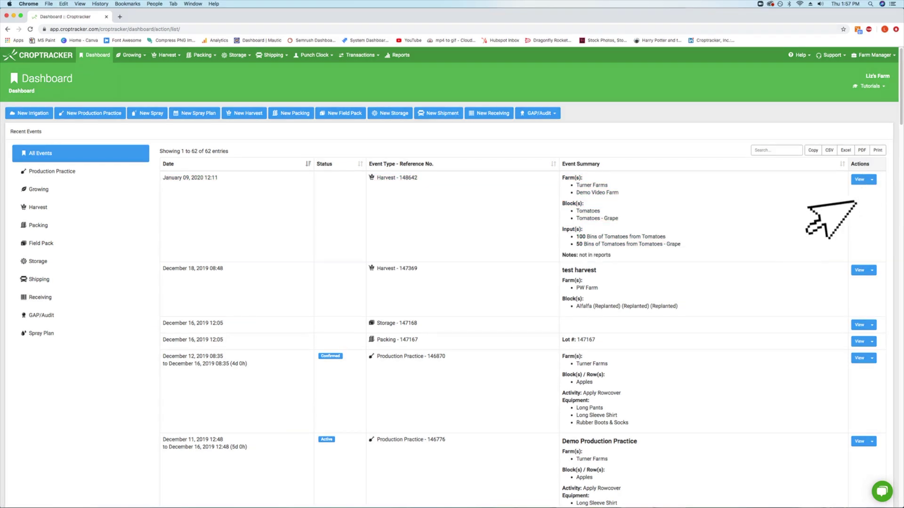
Open the action dropdown beside View for Harvest 148642, dated January 09, 2020
left_click(866, 180)
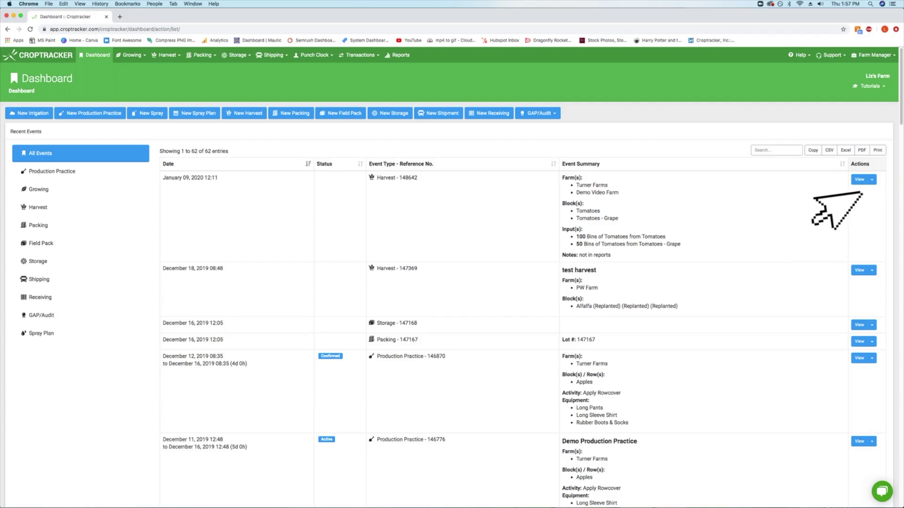